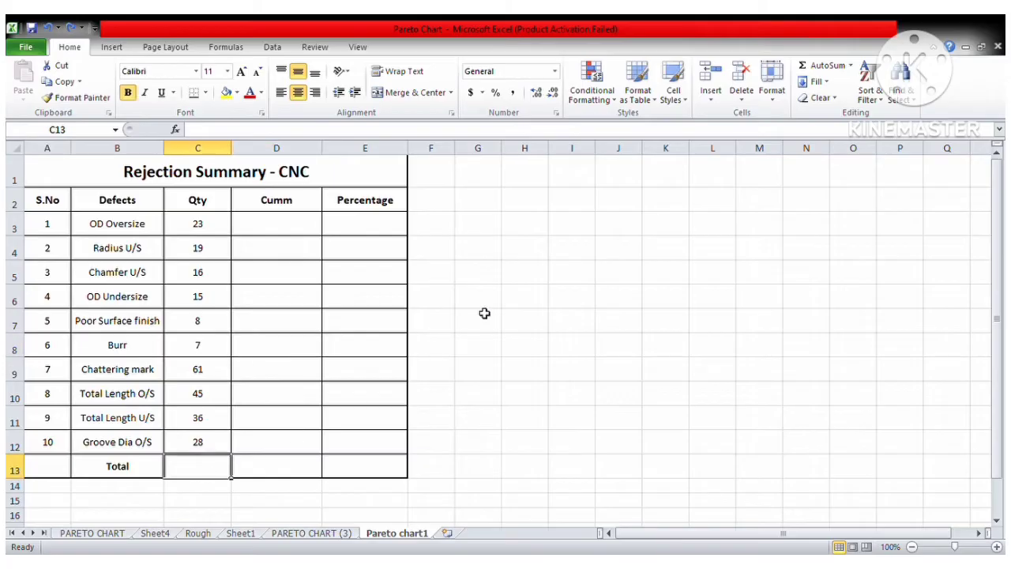
Total the Qty column in C13 with a sum of C3:C12
click(835, 71)
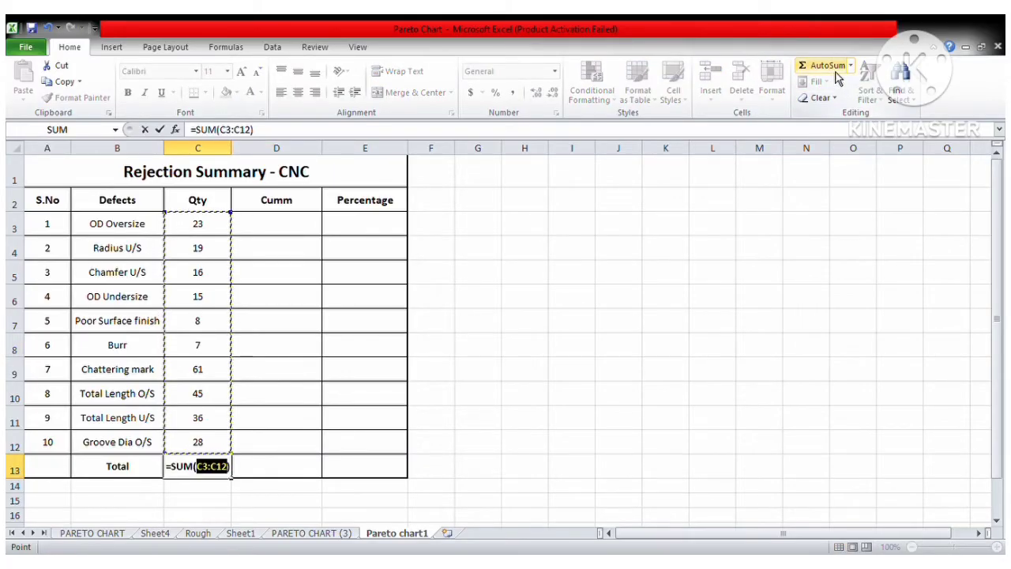
key(Return)
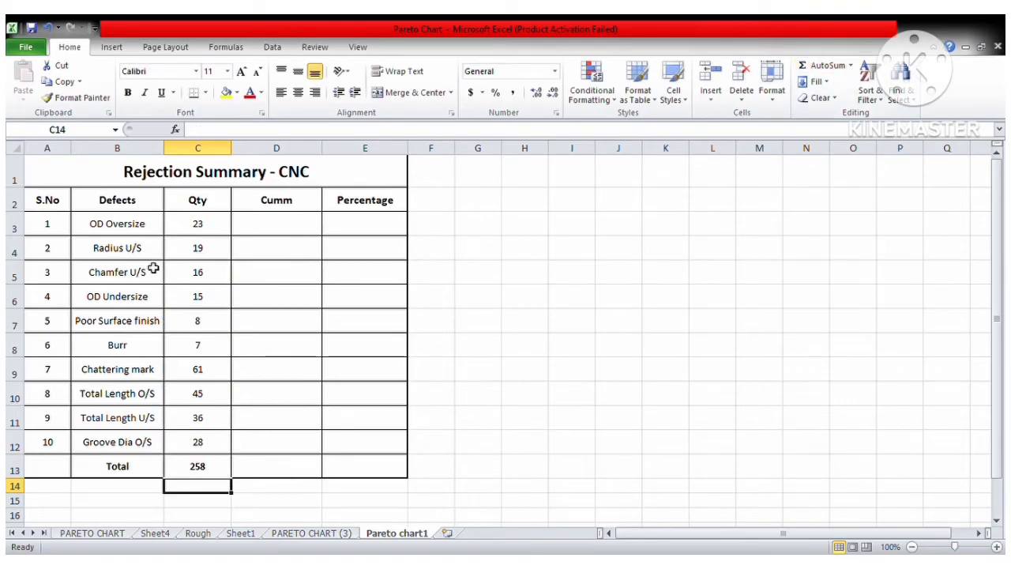
drag(208, 232, 217, 369)
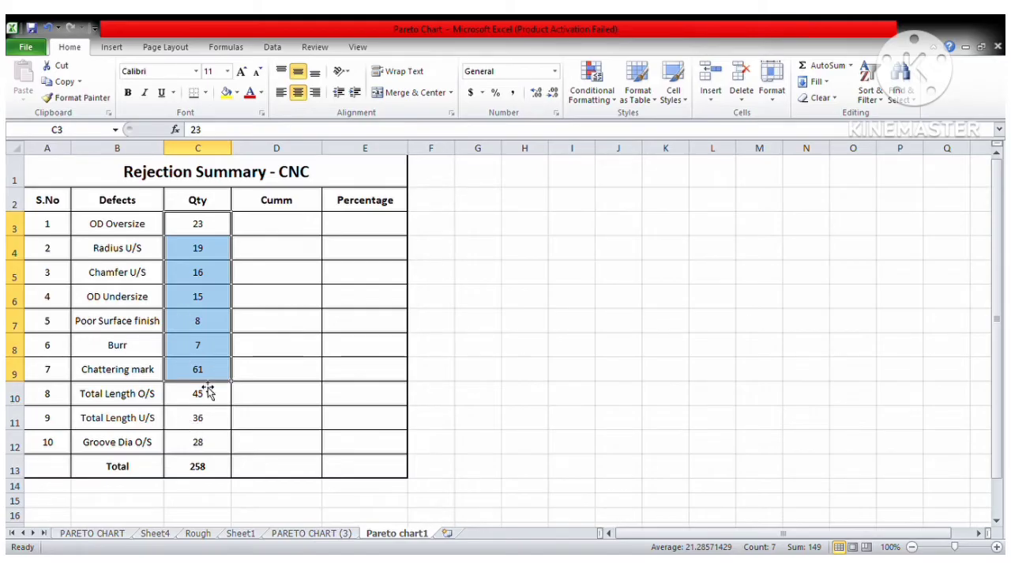
click(214, 418)
click(295, 336)
drag(109, 234, 200, 366)
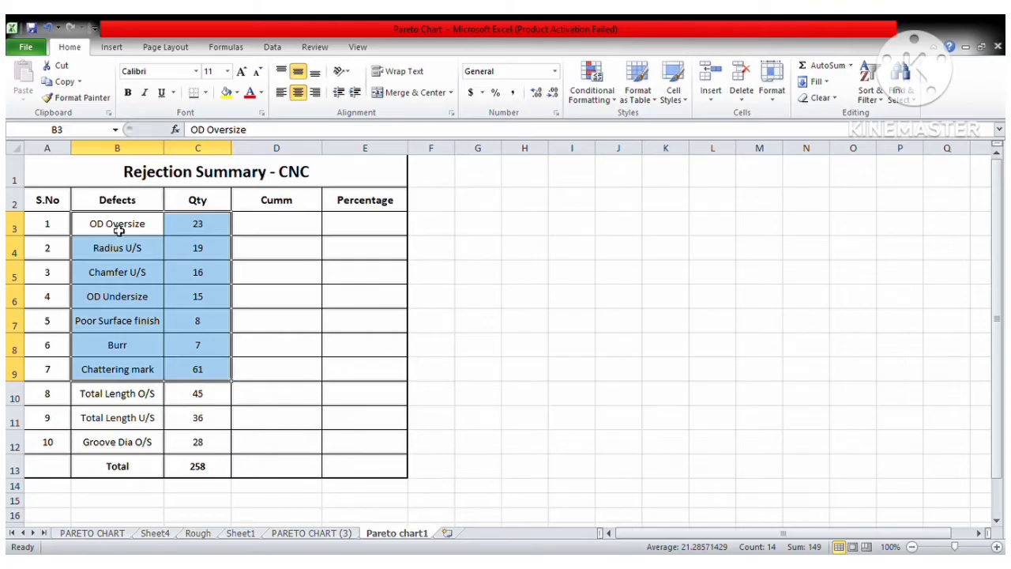
Sort the Defects and Qty range B2:C12 by Qty from largest to smallest, treating the first row as headers
drag(128, 200, 205, 447)
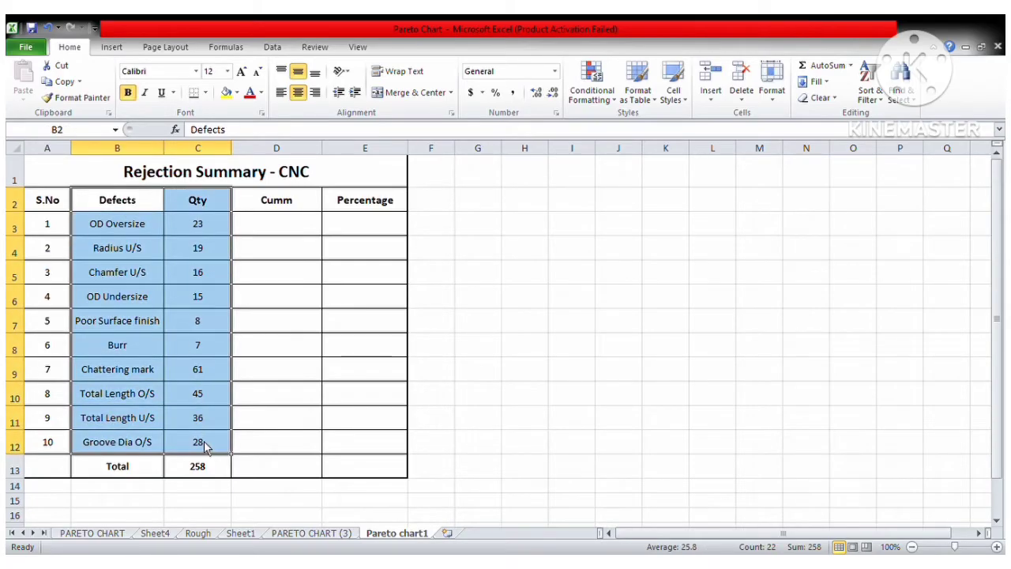
click(872, 87)
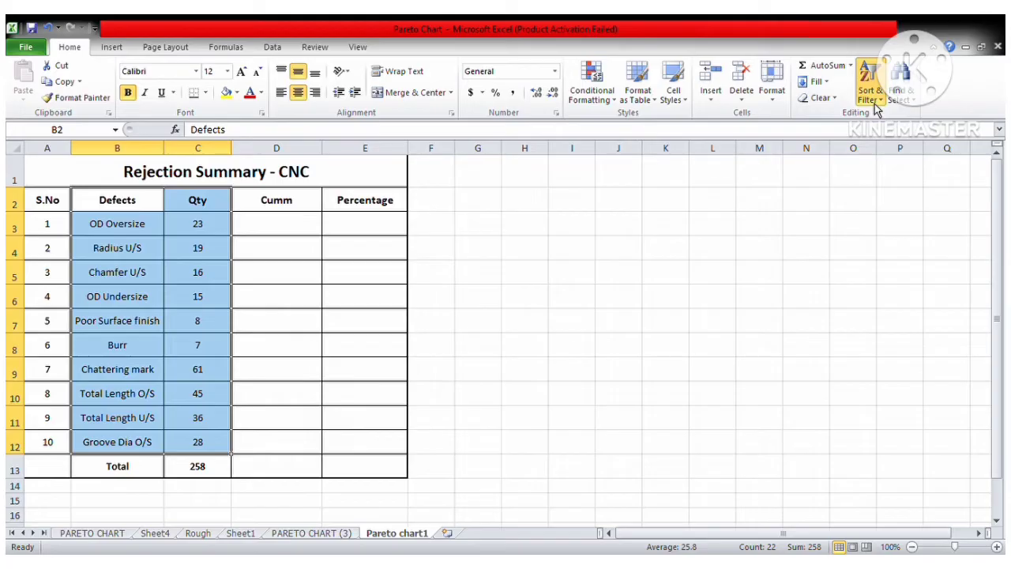
click(901, 155)
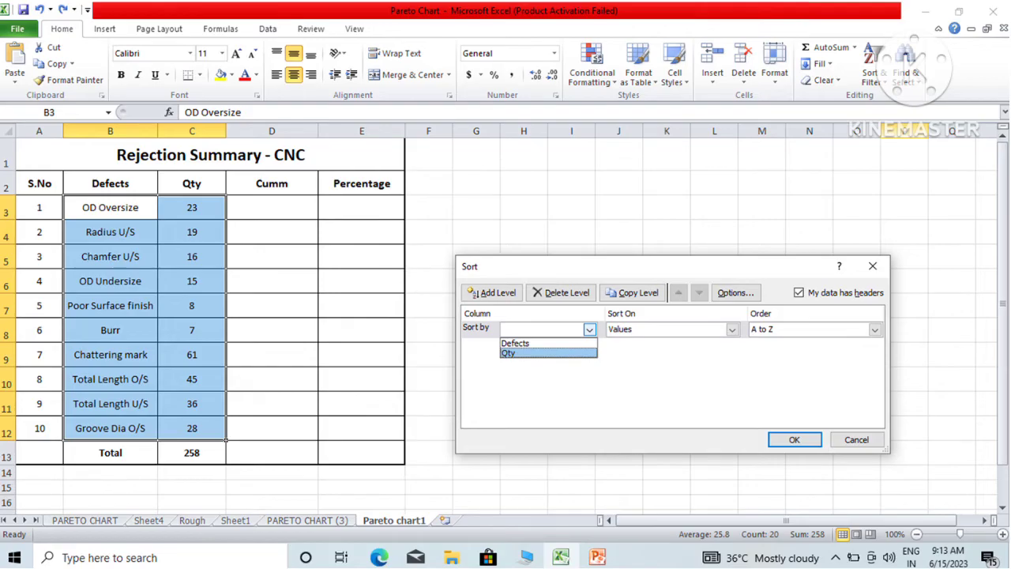
click(508, 353)
click(875, 329)
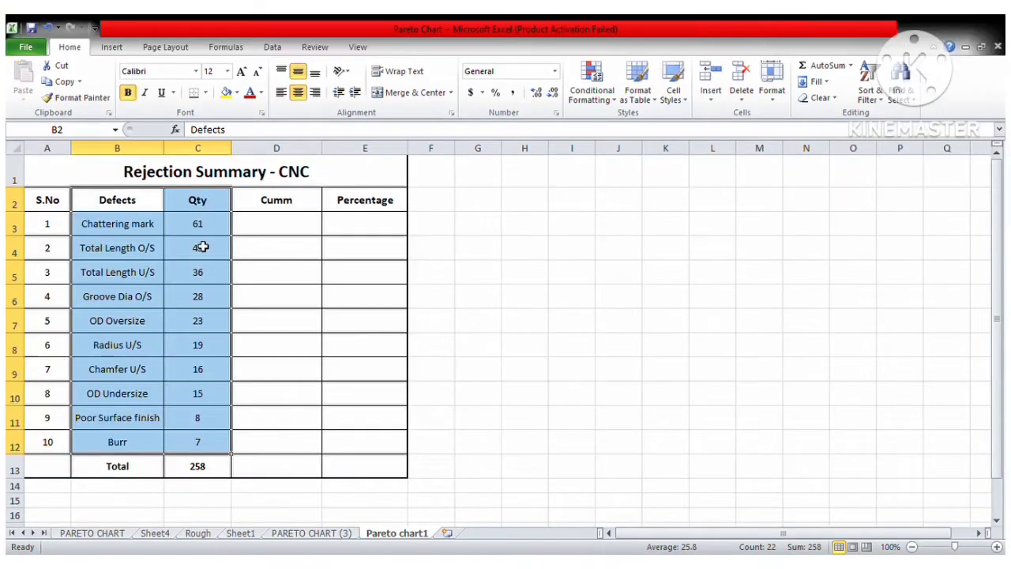
click(200, 224)
click(211, 254)
click(218, 280)
click(220, 320)
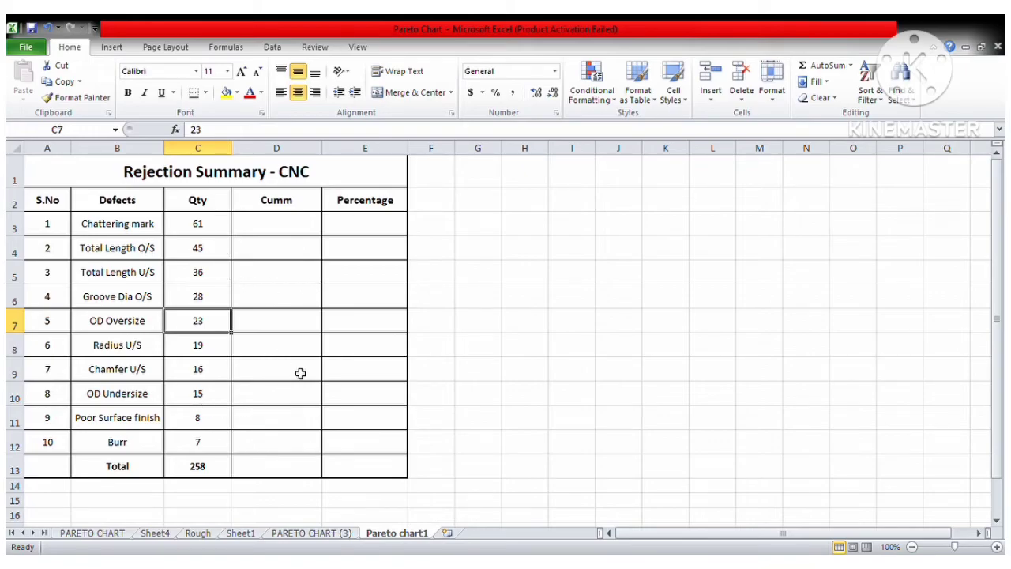
Enter a formula in D3 that takes the first cumulative value from C3
click(304, 232)
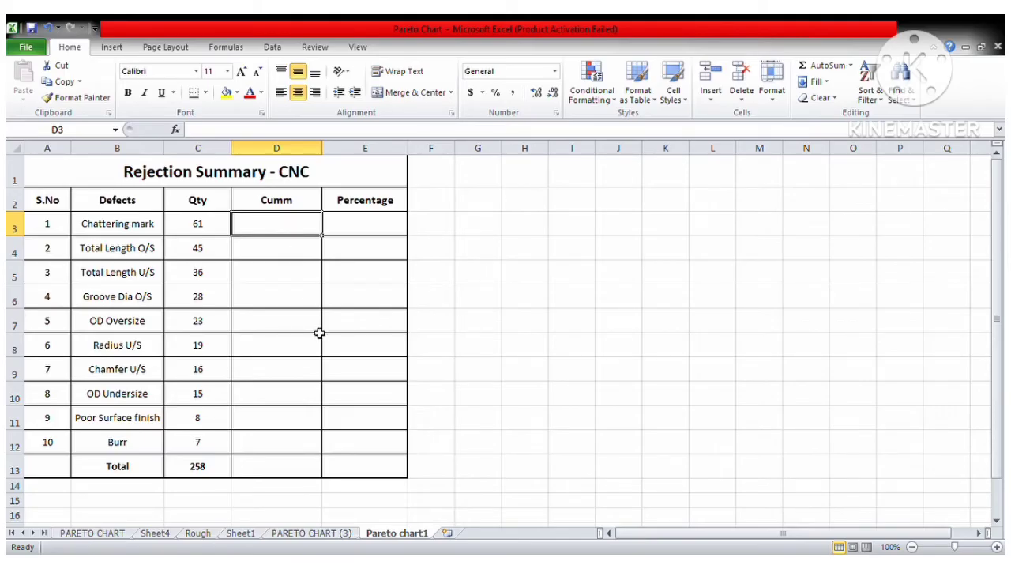
text(=)
click(210, 228)
key(Return)
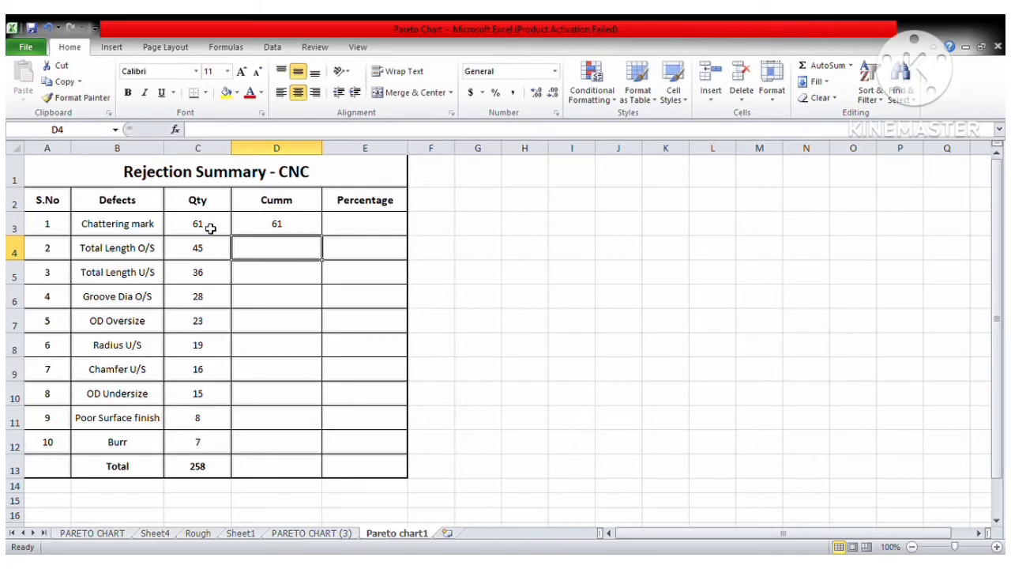
Enter the running-total formula =D3+C4 in D4 and fill it down the Cumm column to D12
text(=)
click(276, 222)
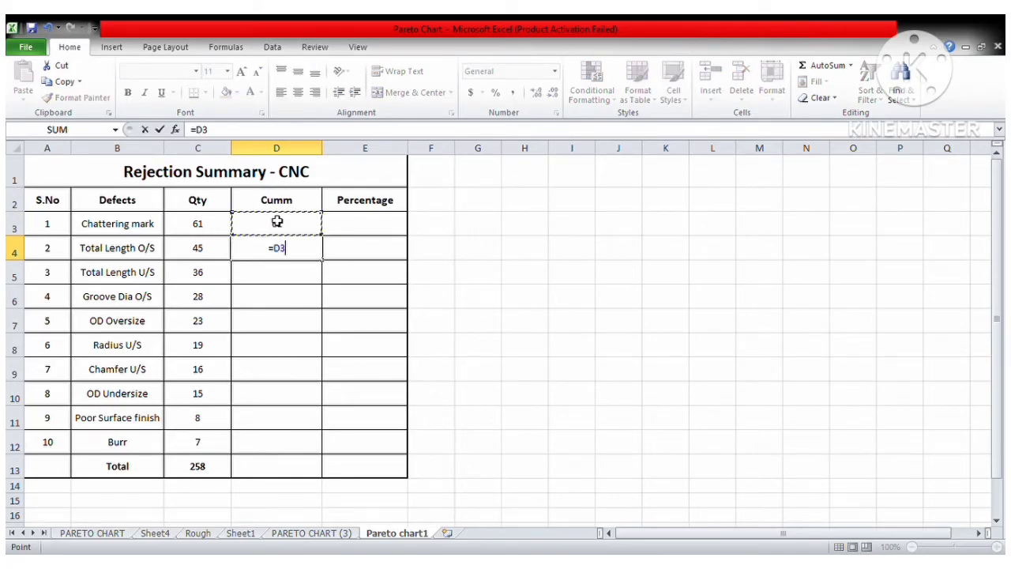
text(+)
click(201, 250)
key(Return)
click(288, 251)
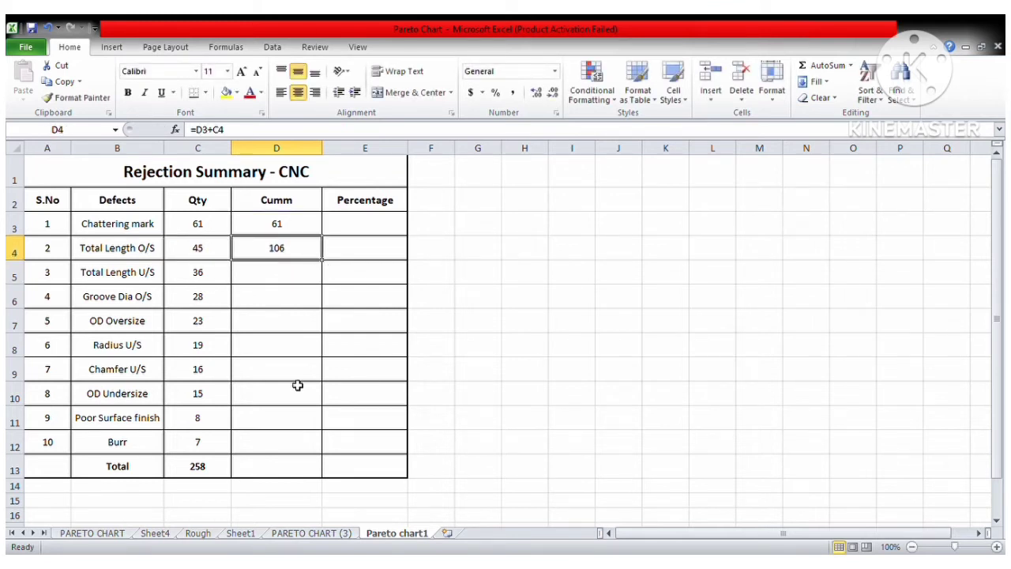
double_click(329, 267)
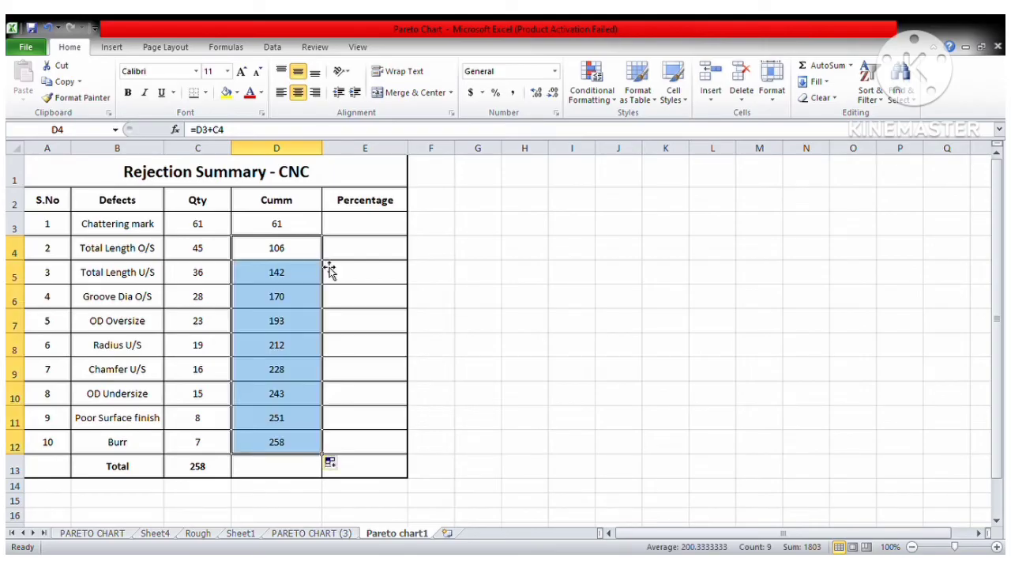
Enter the percentage formula =D3/258 in E3 and fill it down the Percentage column to E12
click(394, 224)
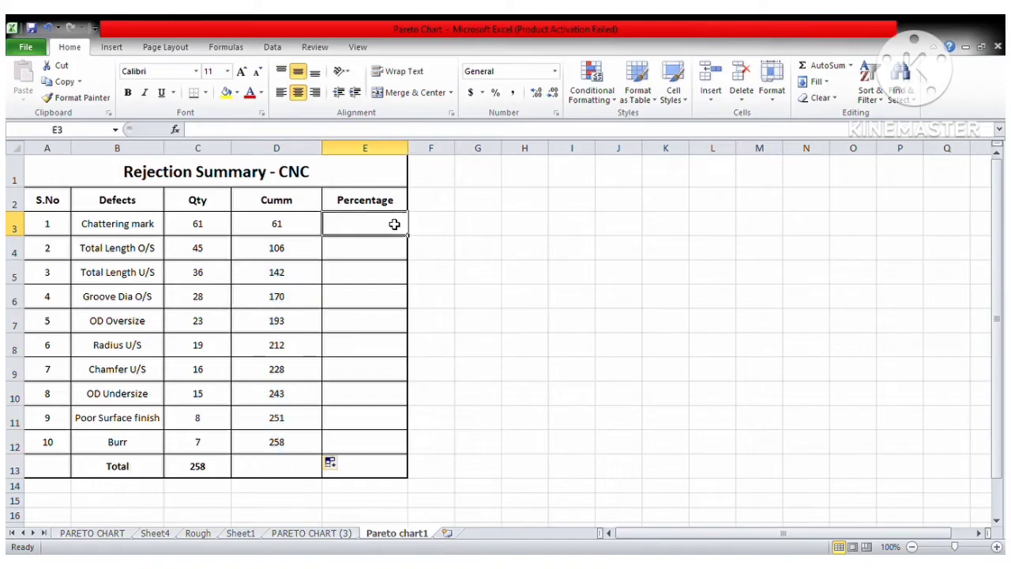
text(=)
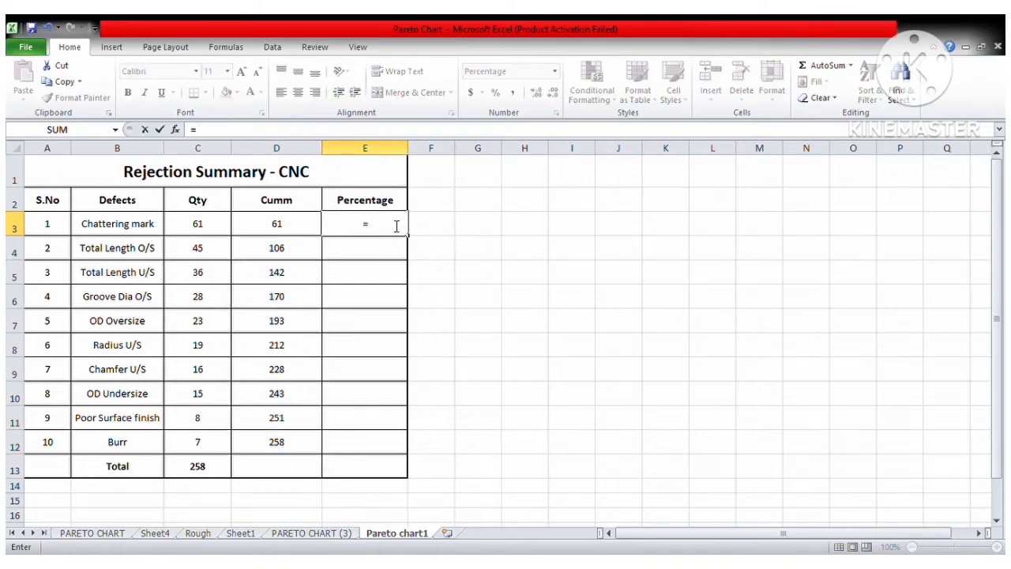
click(302, 226)
text(/)
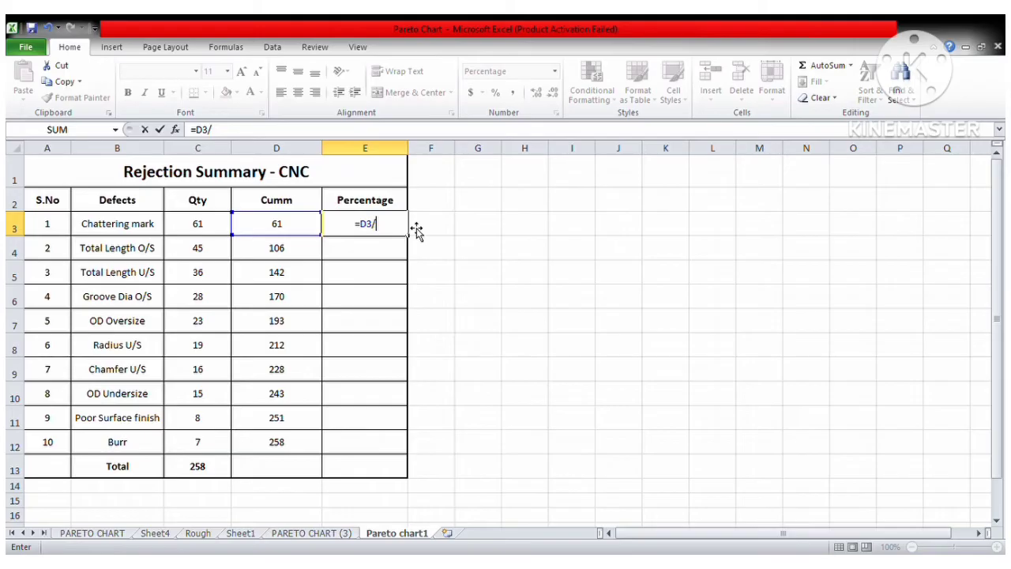
text(258)
key(Return)
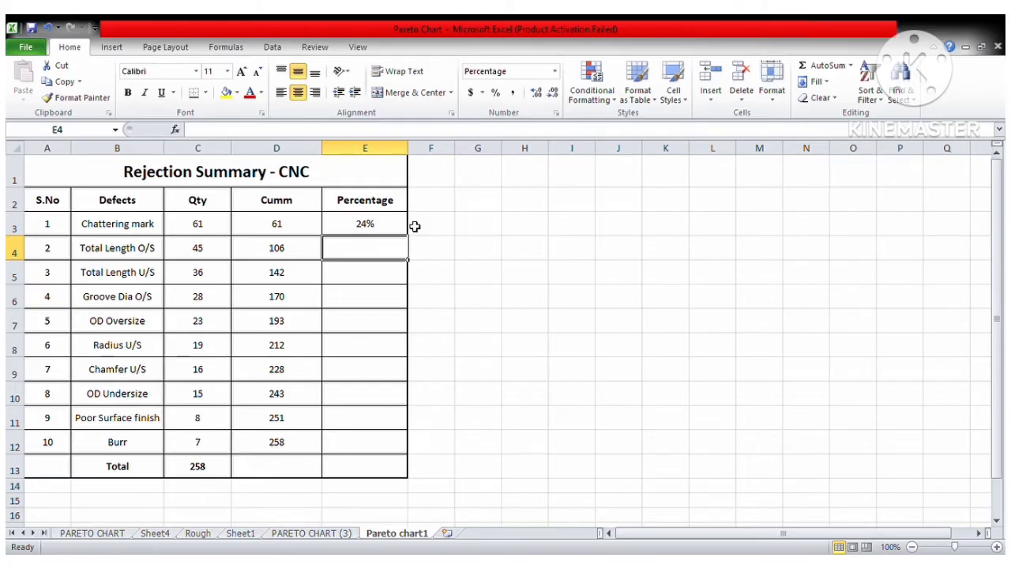
click(391, 219)
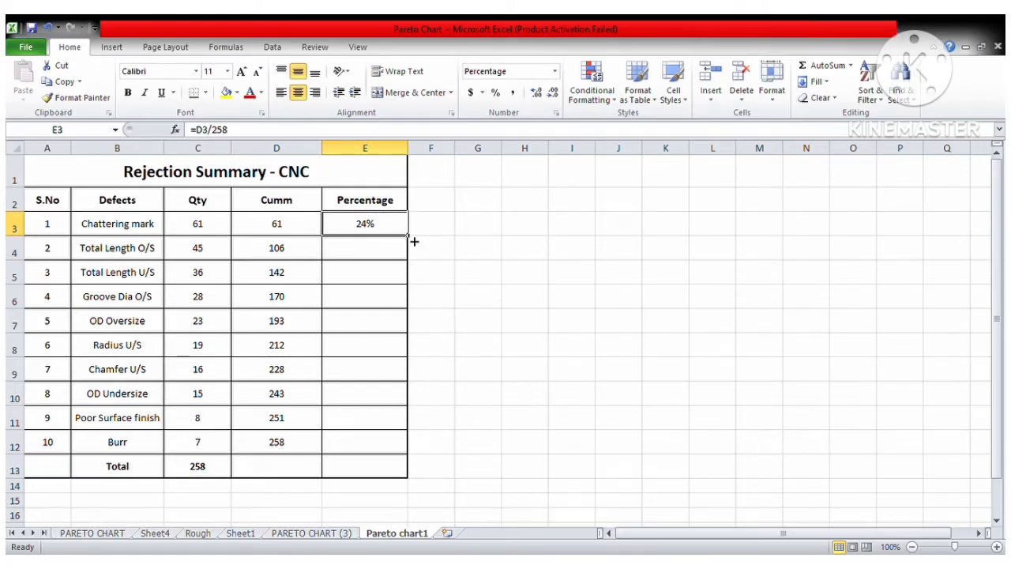
double_click(414, 241)
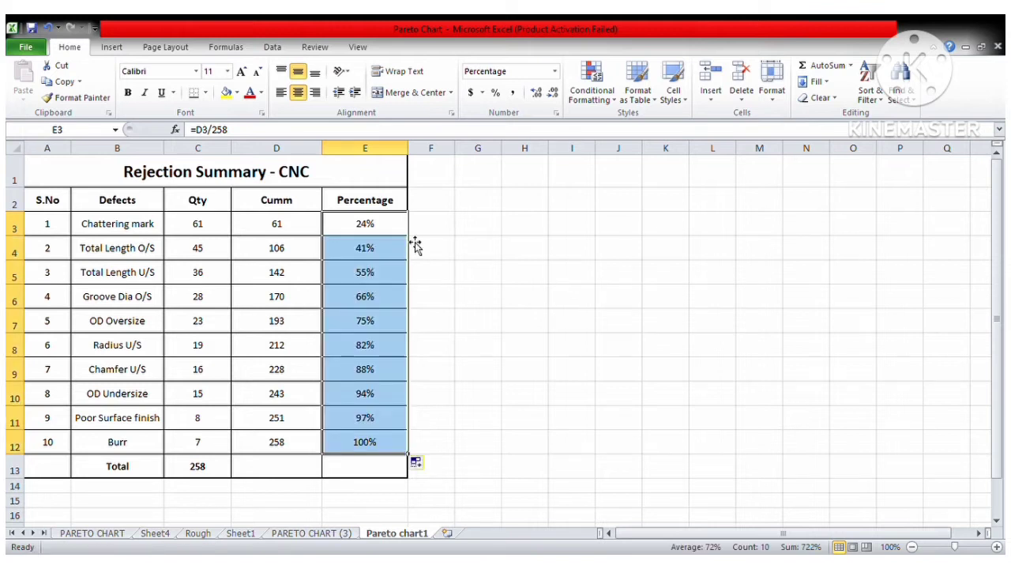
click(453, 281)
click(518, 392)
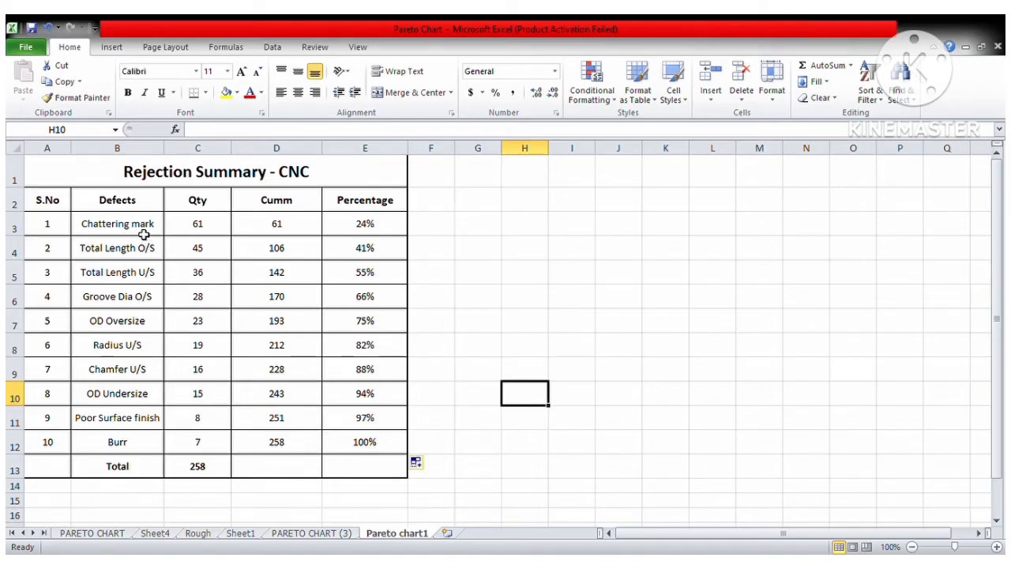
Insert a clustered column chart from the defect names and quantities in B3:C12
drag(143, 234, 226, 446)
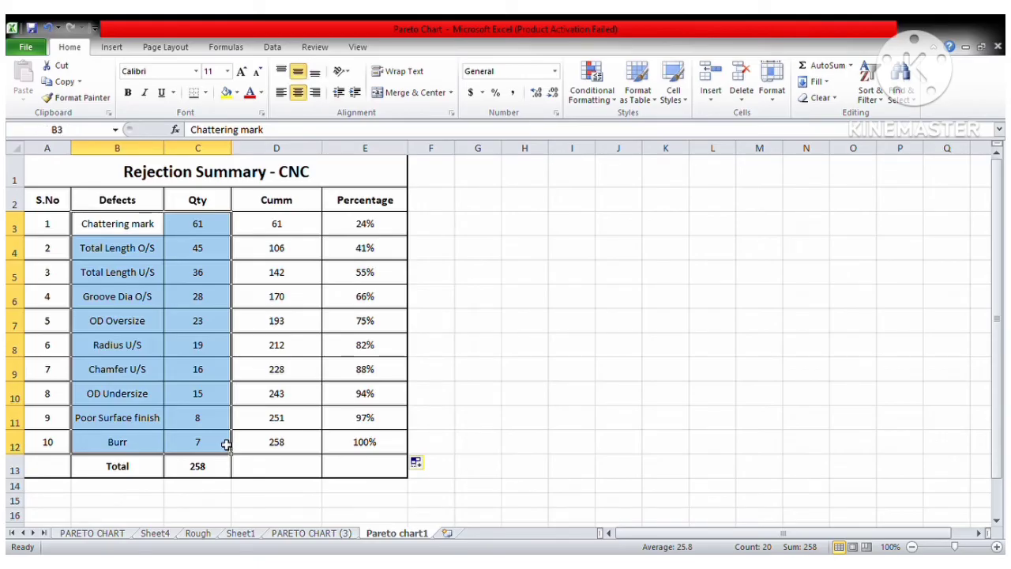
click(112, 47)
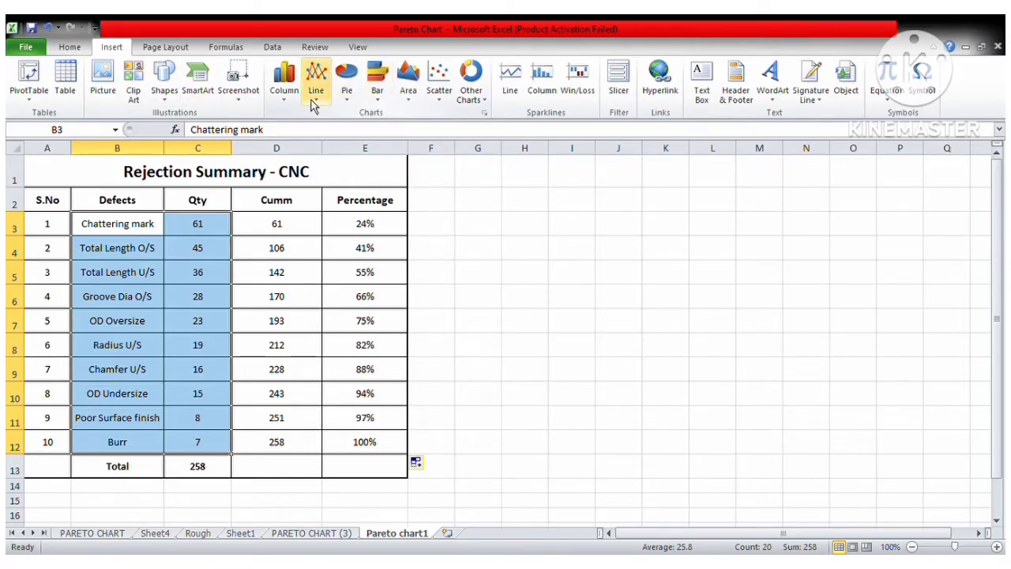
click(284, 79)
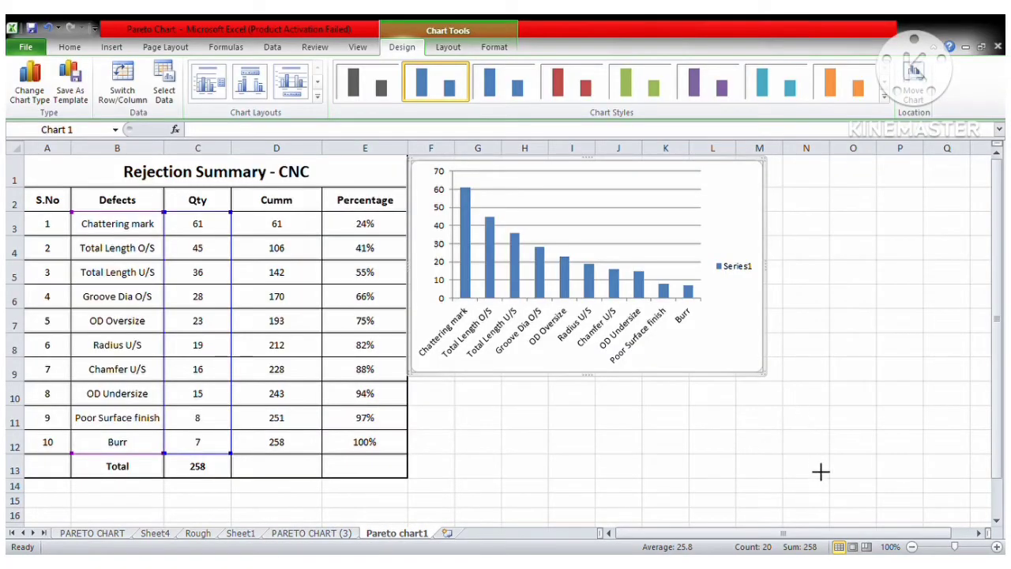
Enlarge the chart to extend to about column N and row 13, and lower the plot area's upper edge to leave title space
drag(764, 374, 818, 478)
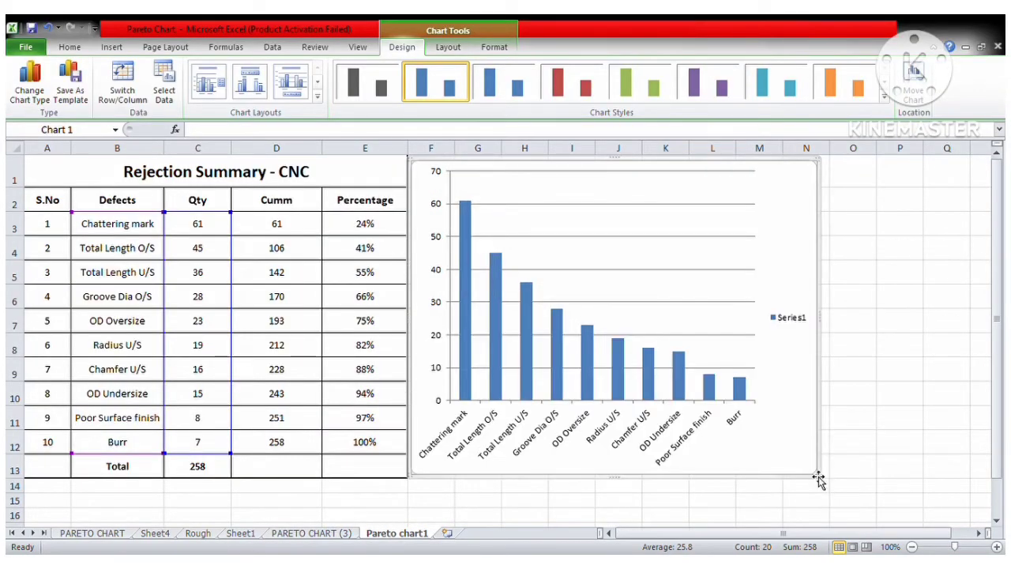
click(671, 375)
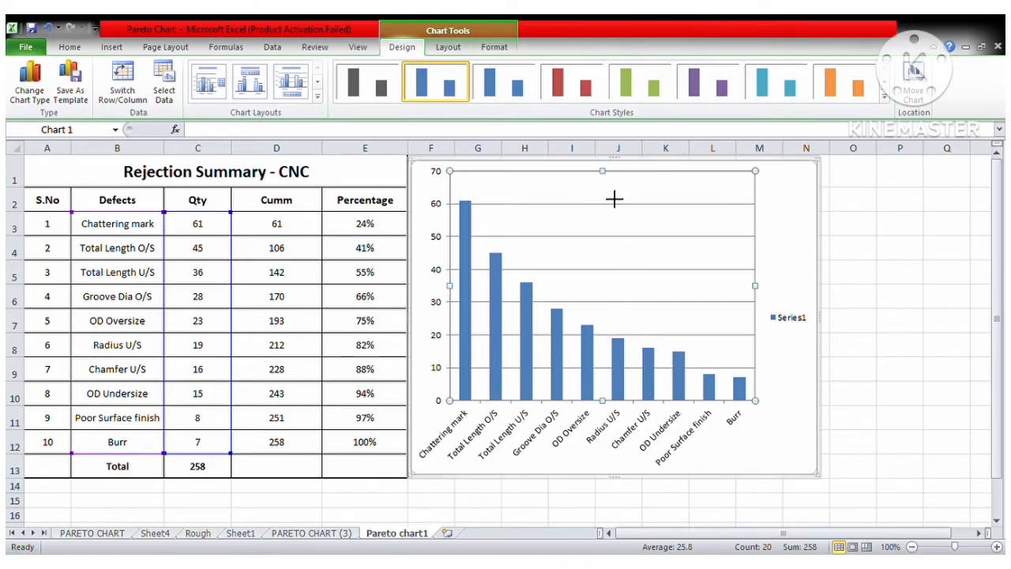
drag(619, 218, 616, 213)
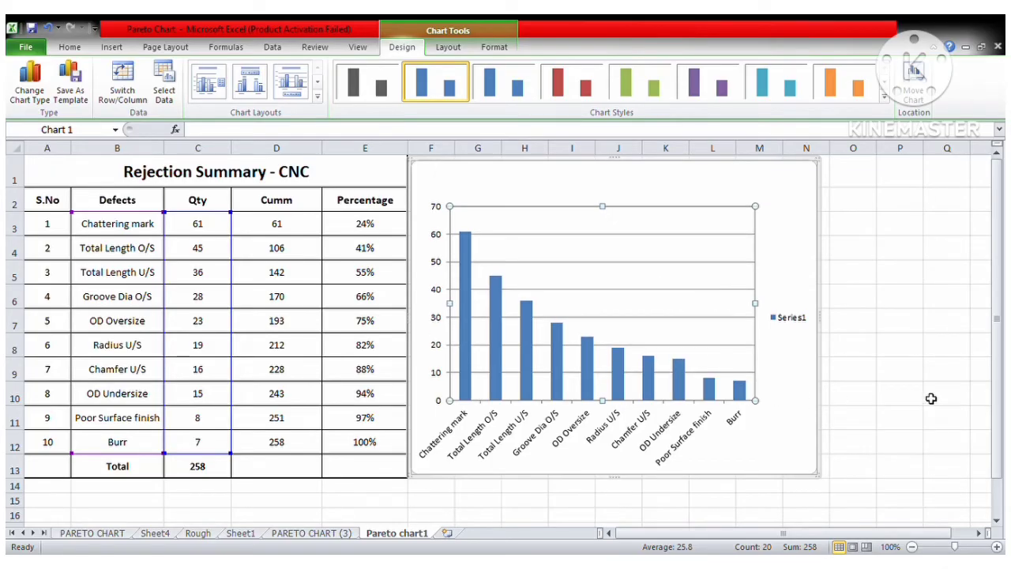
click(904, 347)
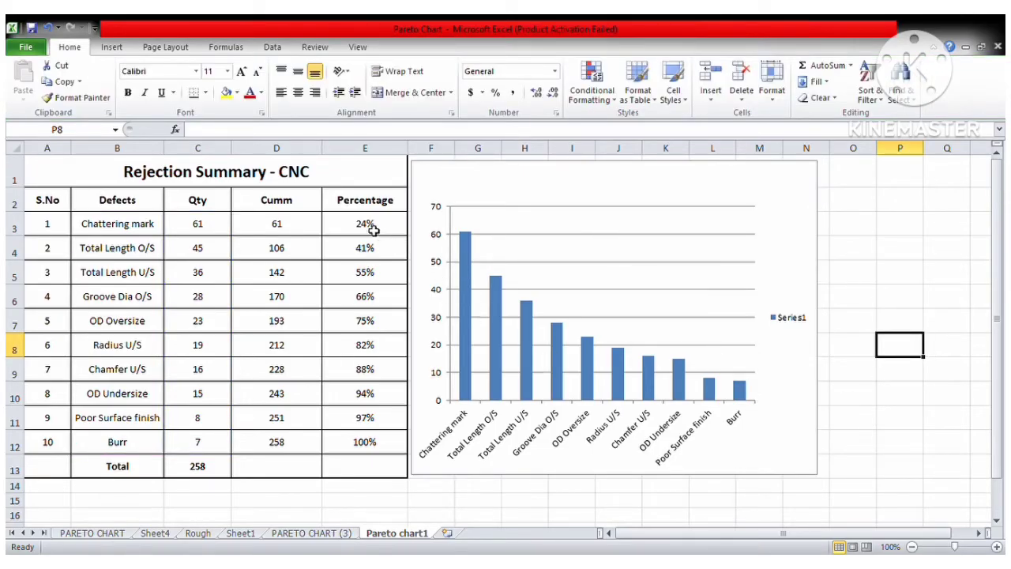
Draw a rectangle about 3.23" wide and 0.37" high above the chart's plot area and fill it white
click(114, 49)
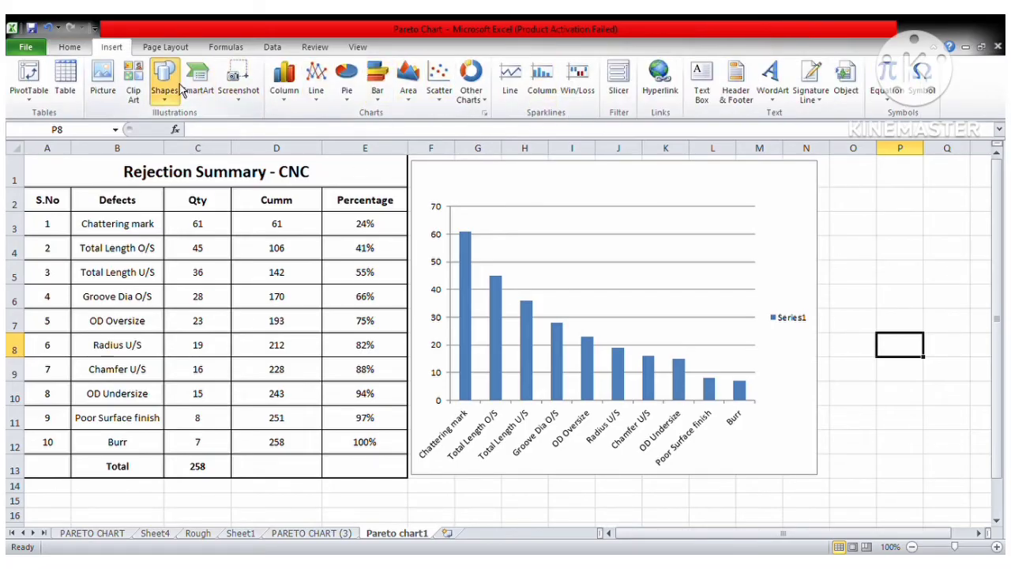
click(210, 135)
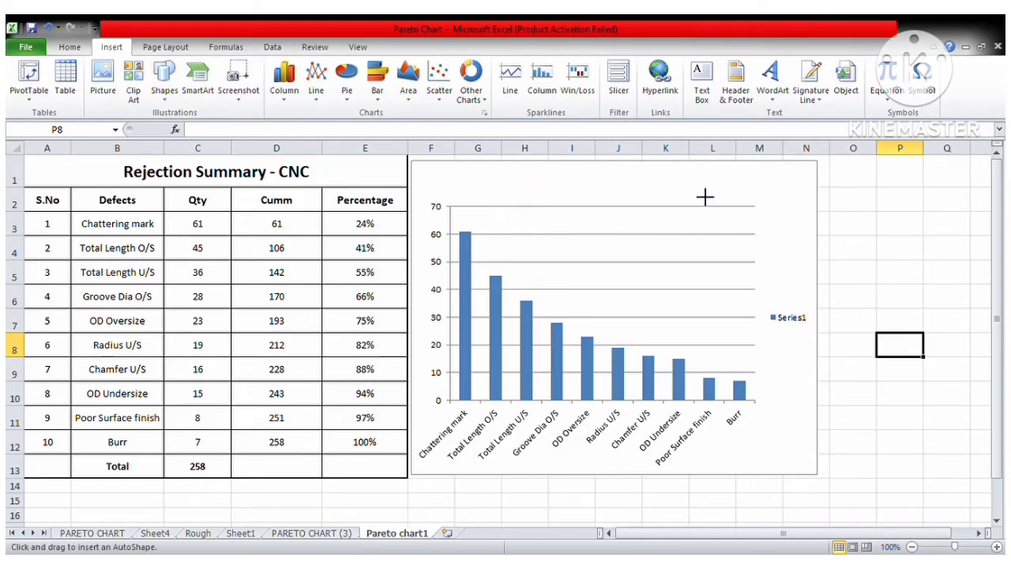
drag(733, 203, 495, 165)
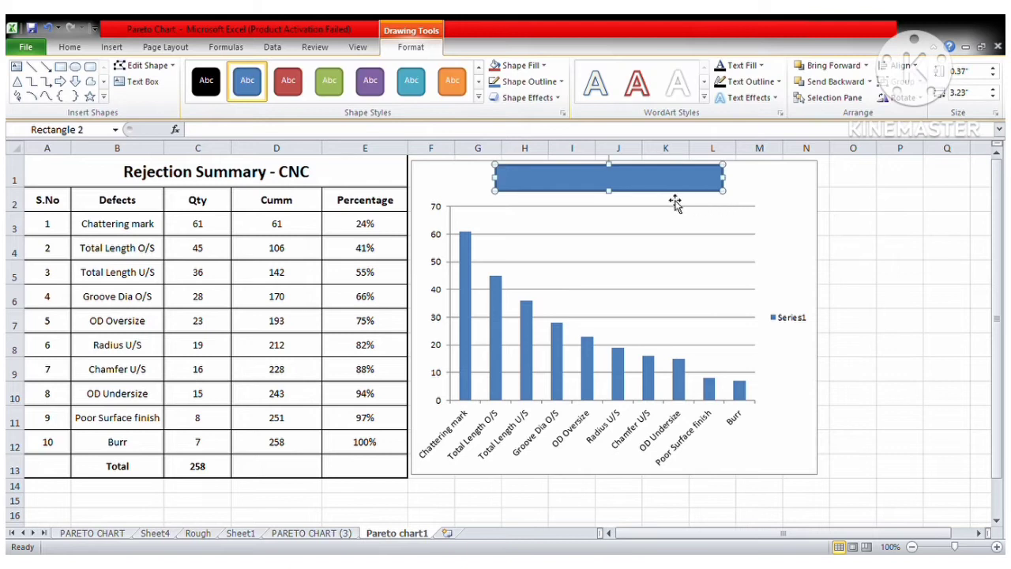
click(515, 65)
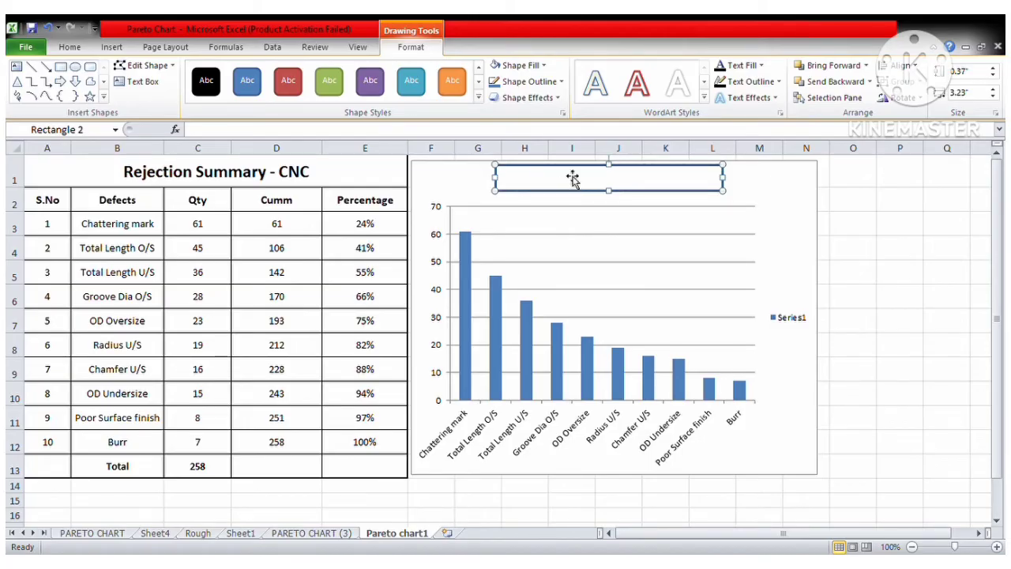
Enter the title PARETO in the rectangle above the chart, formatted in red, 18 pt, bold, underlined and centred horizontally and vertically
click(740, 68)
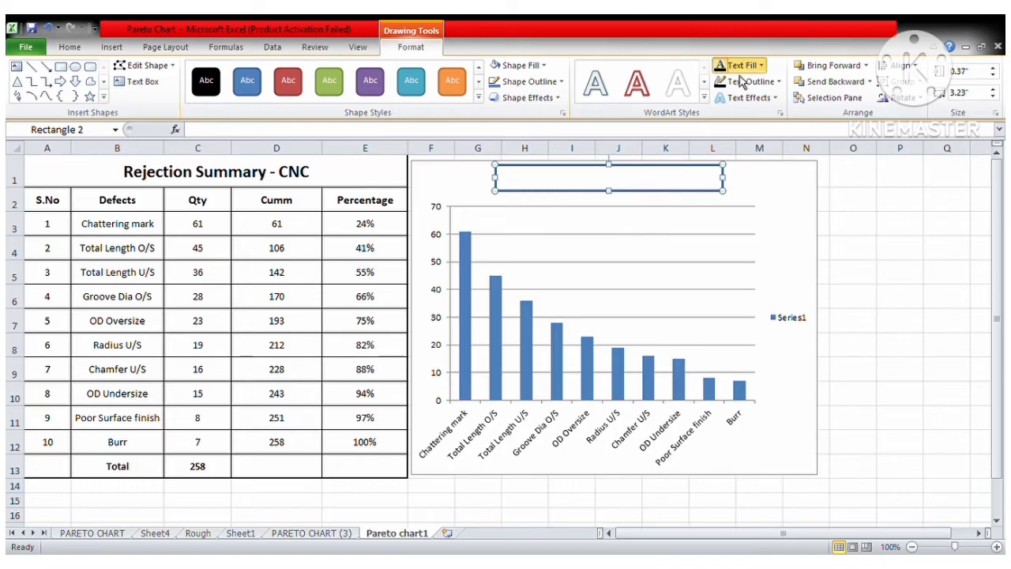
click(725, 190)
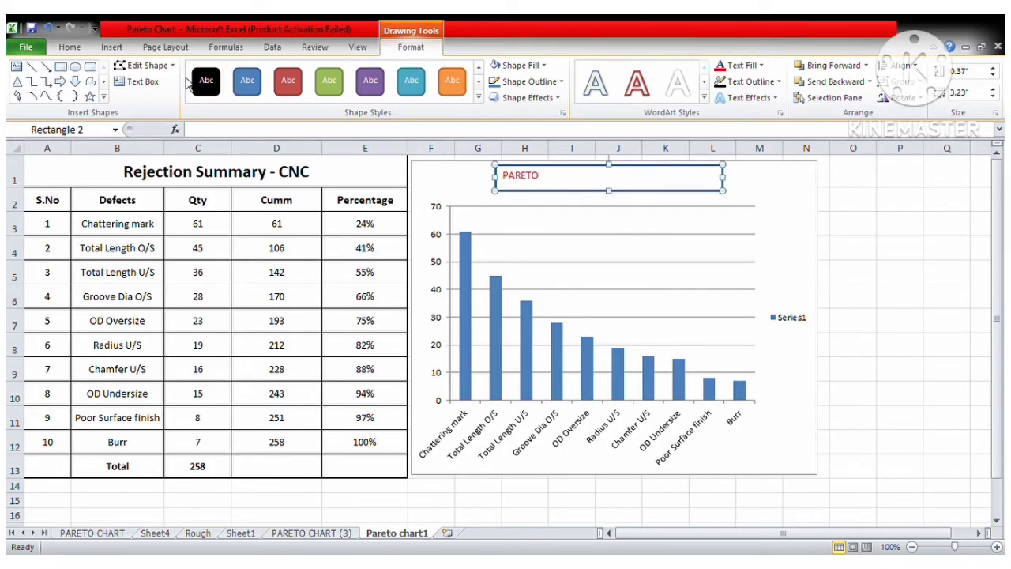
click(79, 50)
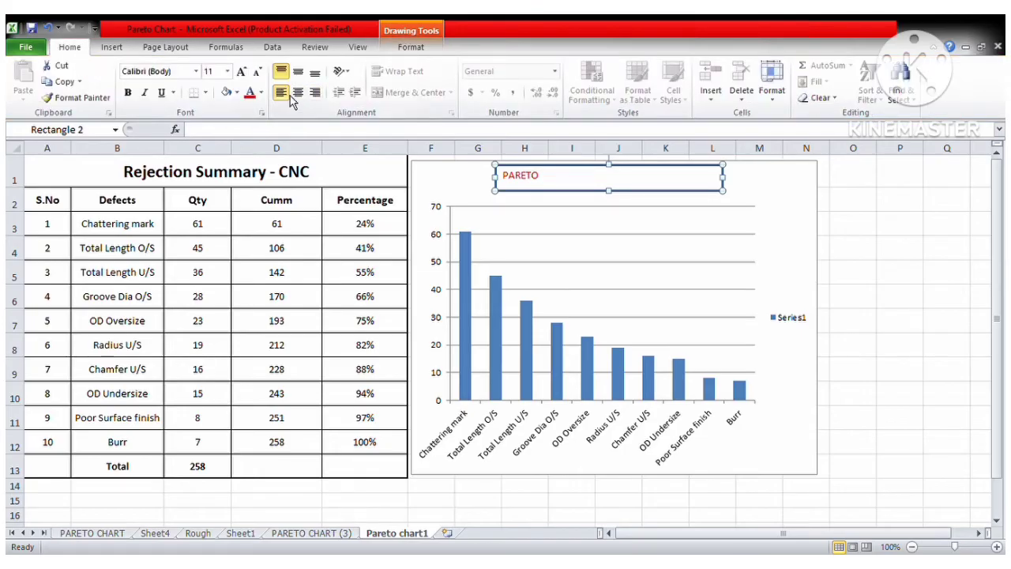
click(244, 72)
click(243, 72)
click(243, 72)
click(243, 72)
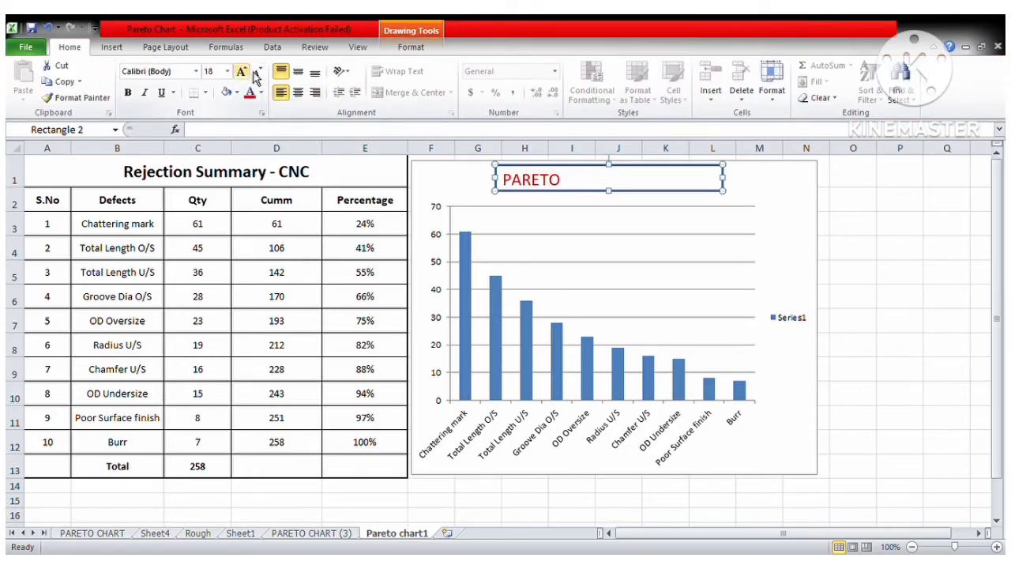
click(161, 92)
click(298, 93)
click(298, 71)
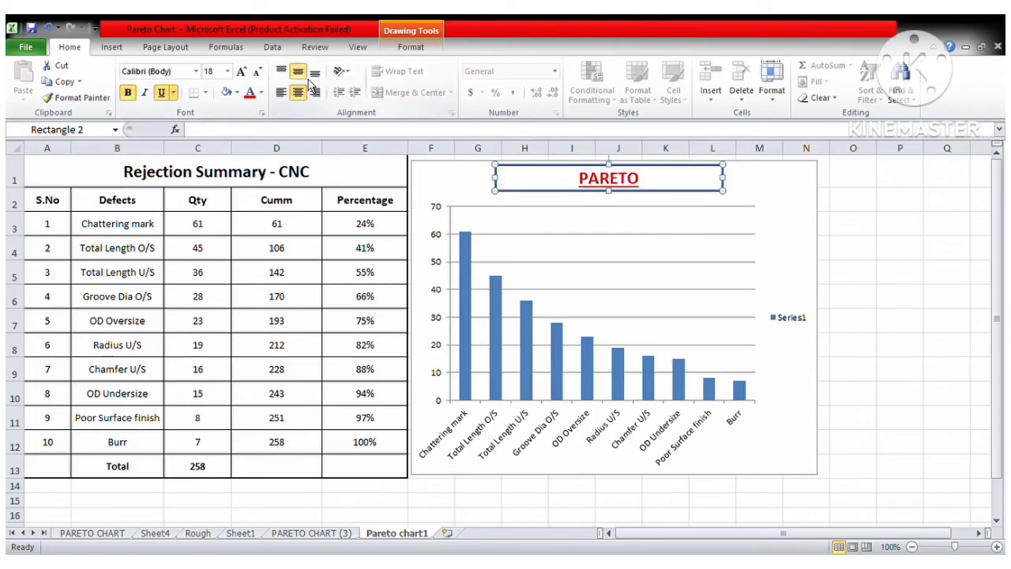
click(902, 249)
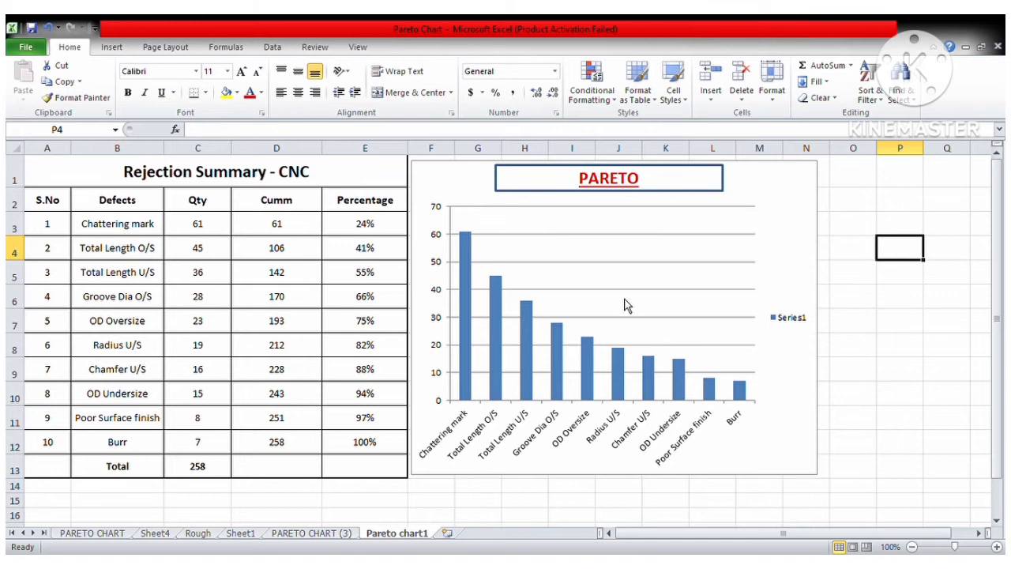
Add value data labels above the quantity columns and add the percentages in E3:E12 as a second chart series
click(521, 341)
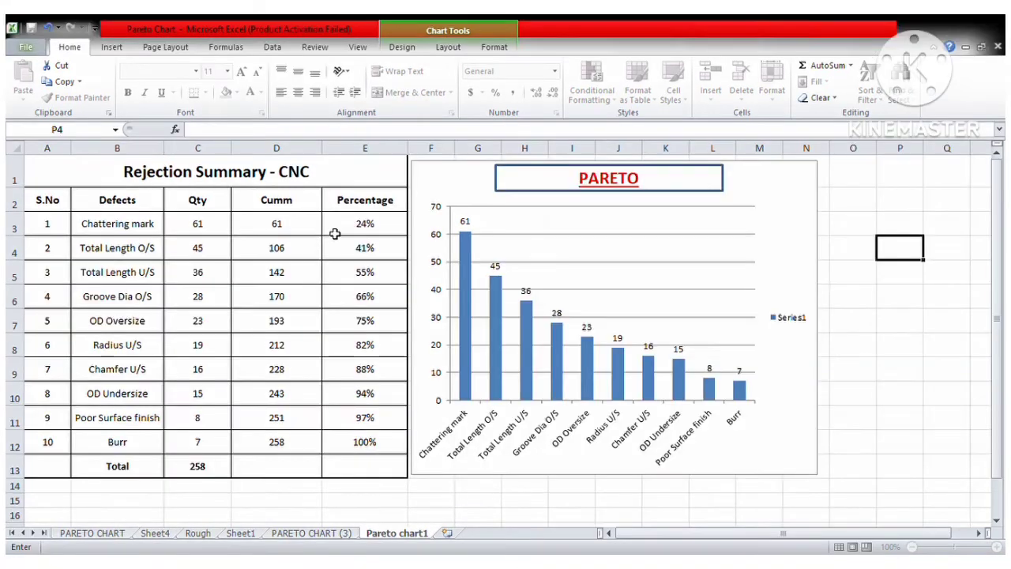
click(377, 224)
drag(377, 224, 383, 447)
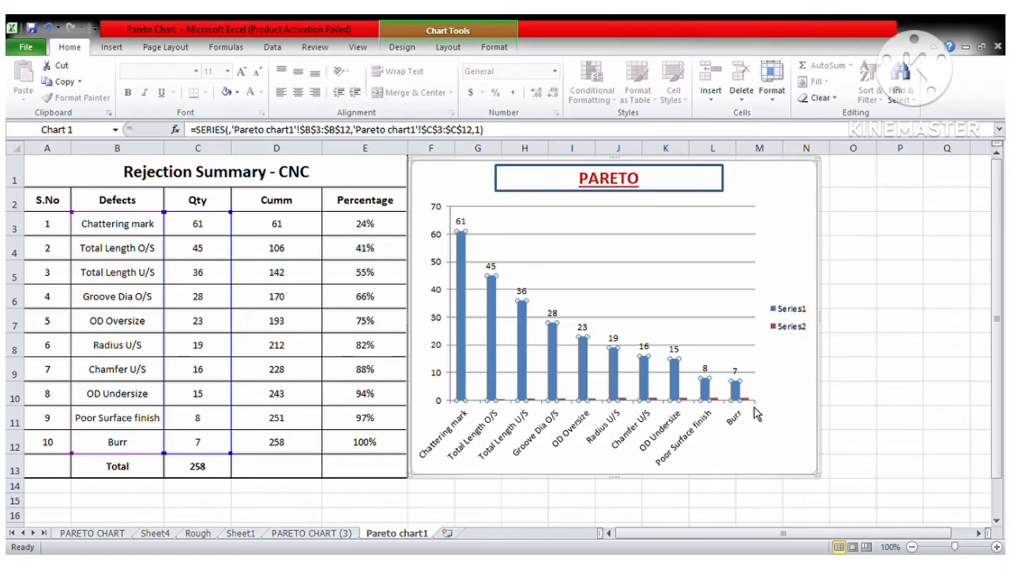
Plot the percentage series on the secondary axis and change its chart type to a line
click(751, 402)
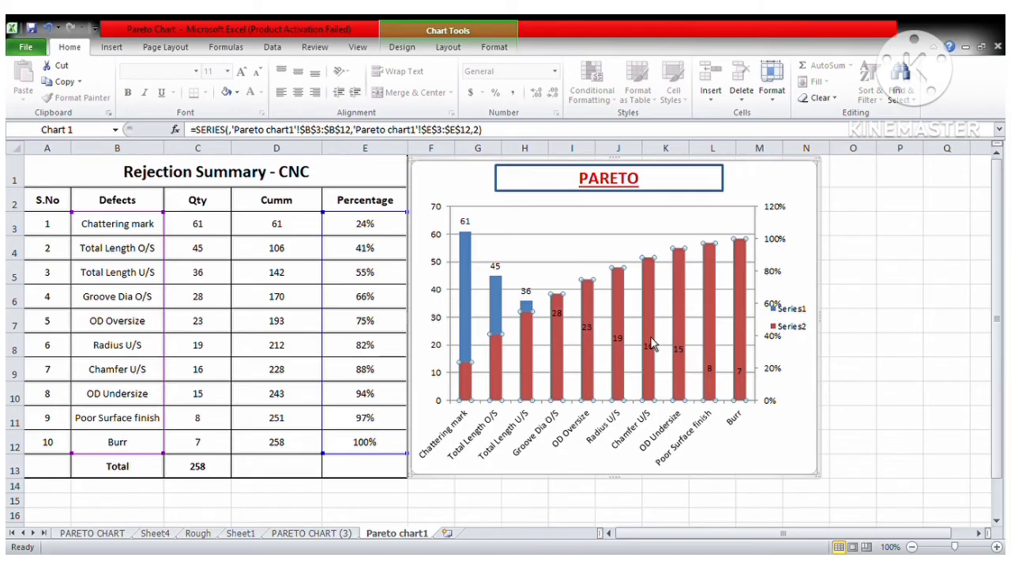
click(111, 46)
click(324, 101)
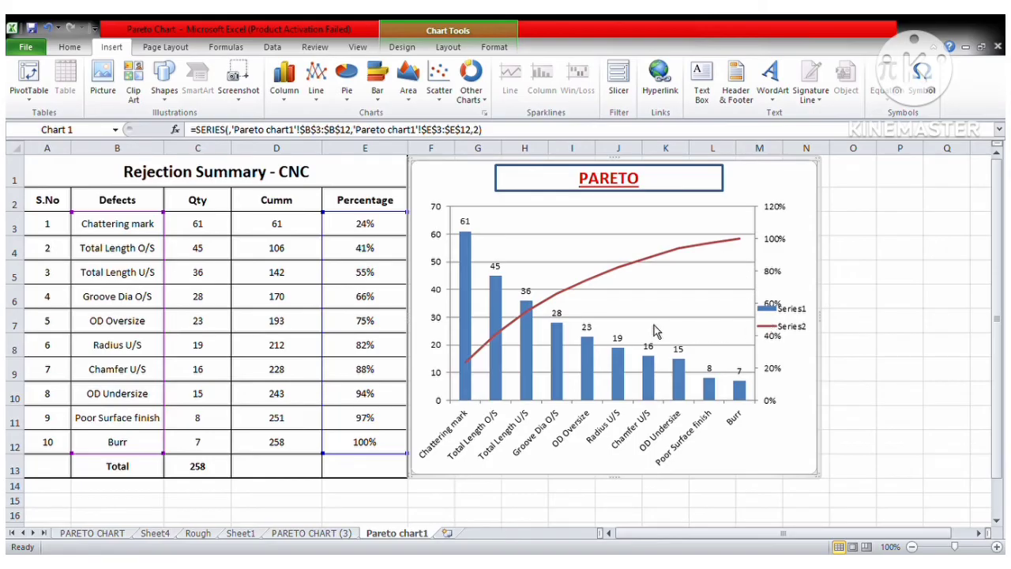
Add value data labels above the points of the percentage line
click(634, 273)
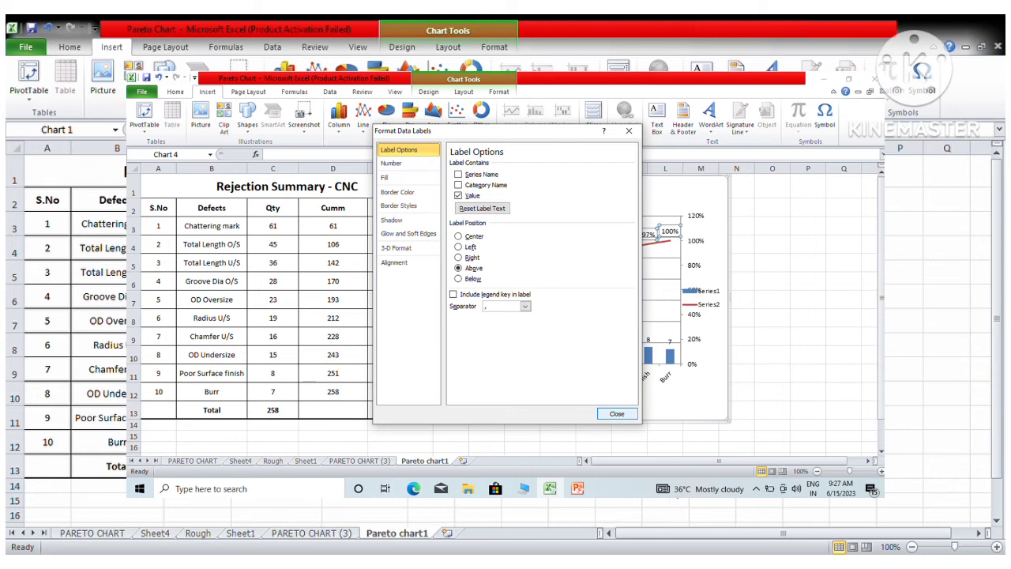
click(891, 321)
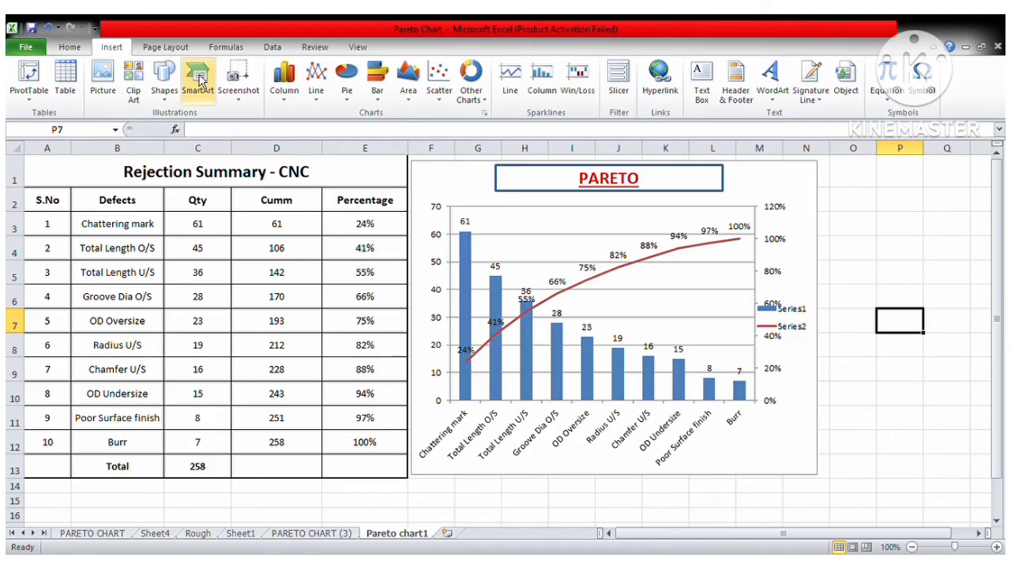
Draw a rounded rectangle about 2.88" wide and 2.05" high around the first six columns and remove its fill
click(181, 92)
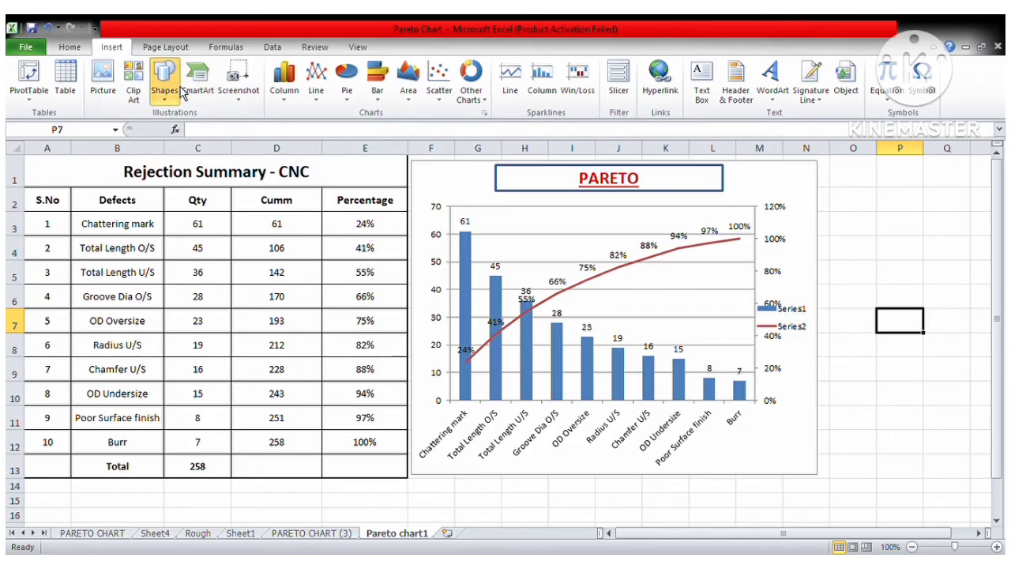
click(241, 140)
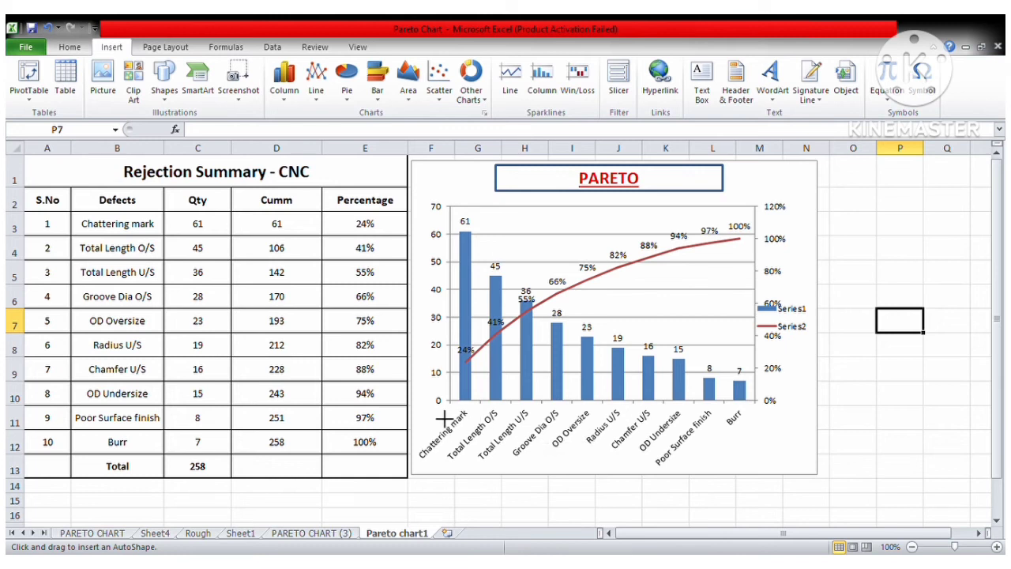
drag(427, 409, 627, 261)
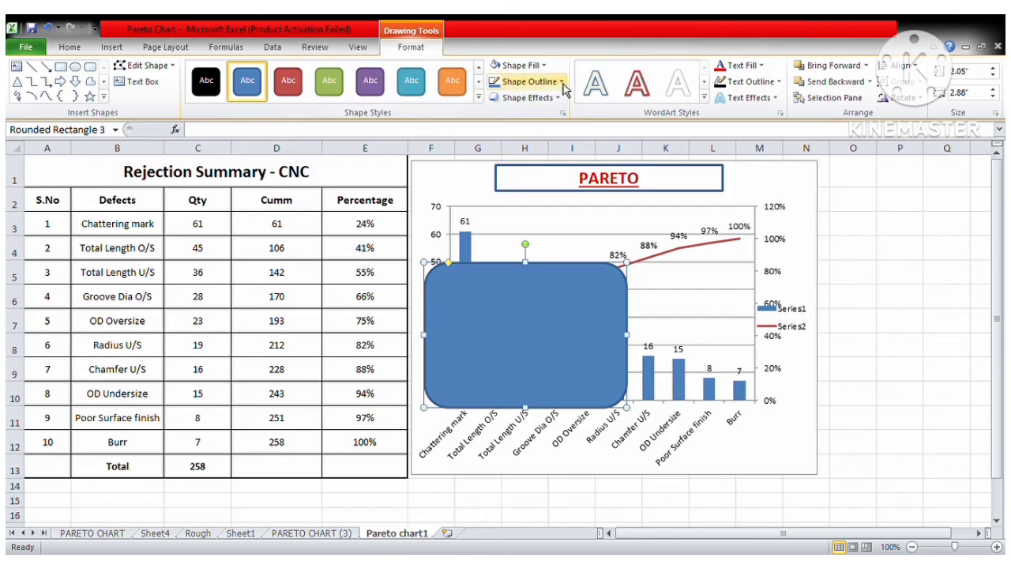
click(521, 64)
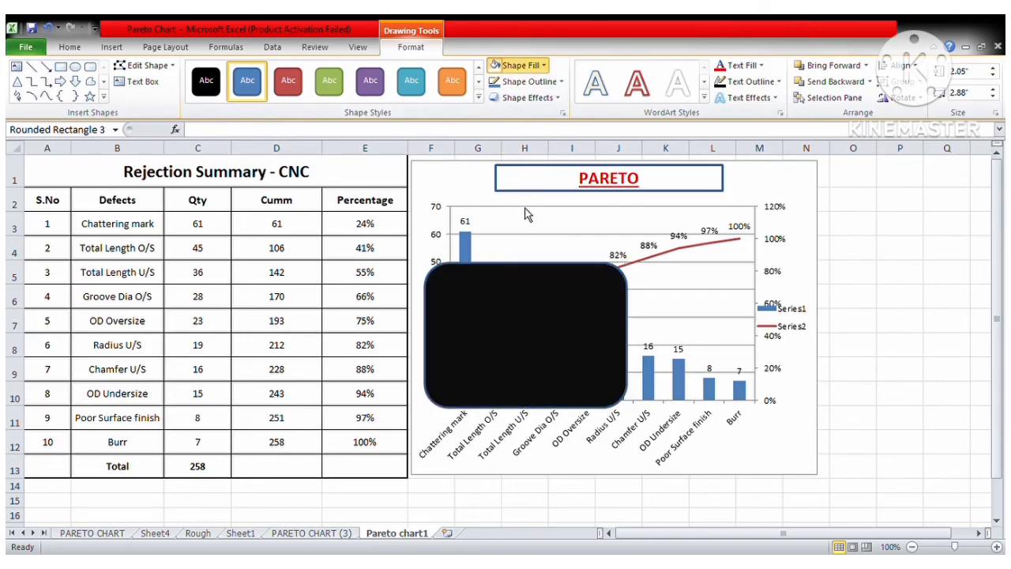
click(526, 214)
Give the rounded rectangle a red dashed outline
click(564, 96)
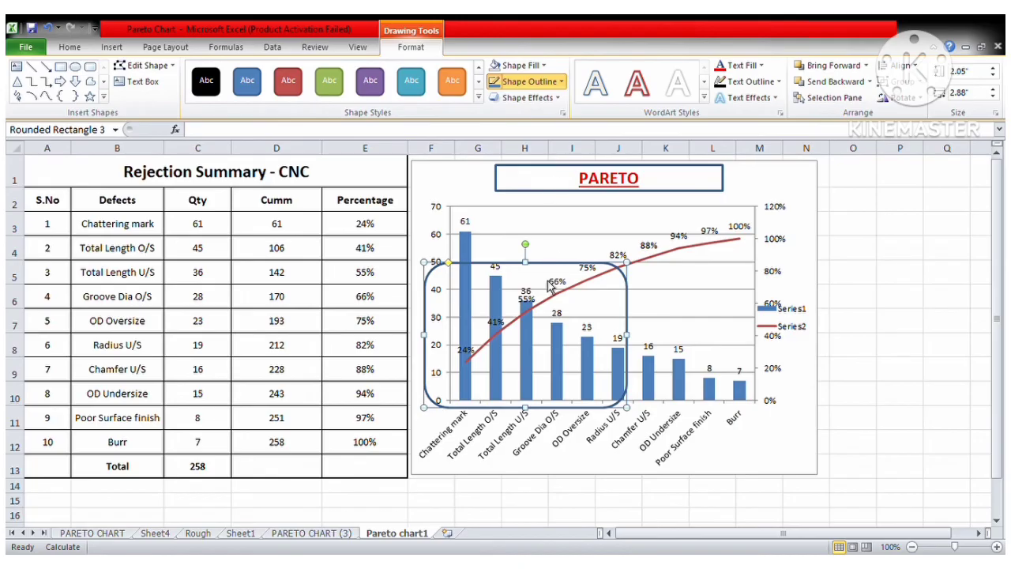
click(656, 319)
click(561, 82)
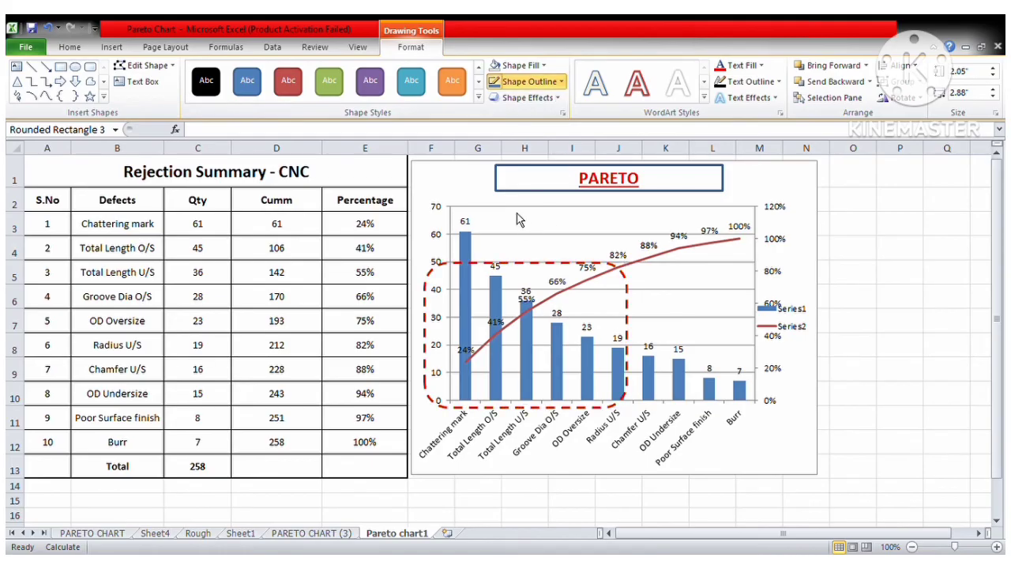
click(519, 219)
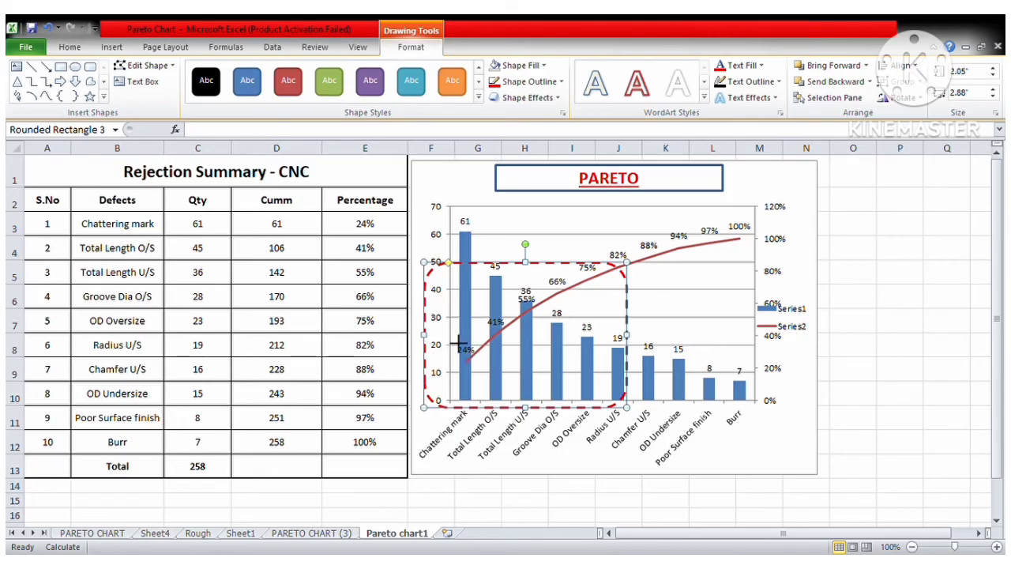
Resize the dashed rectangle to about 2.59" wide and 2.87" high so it also encloses the first six defect names
drag(455, 341, 445, 339)
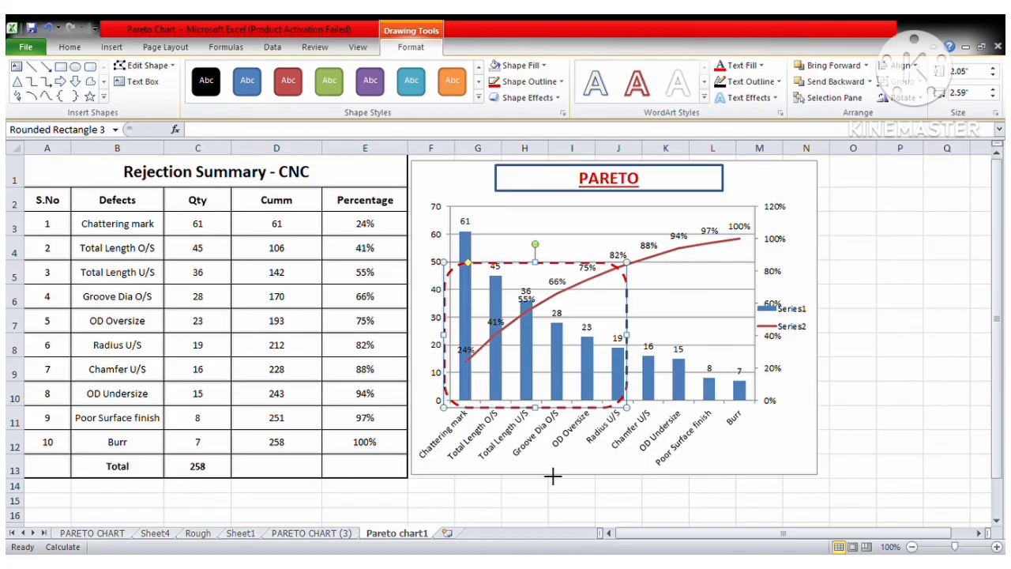
drag(553, 475, 549, 476)
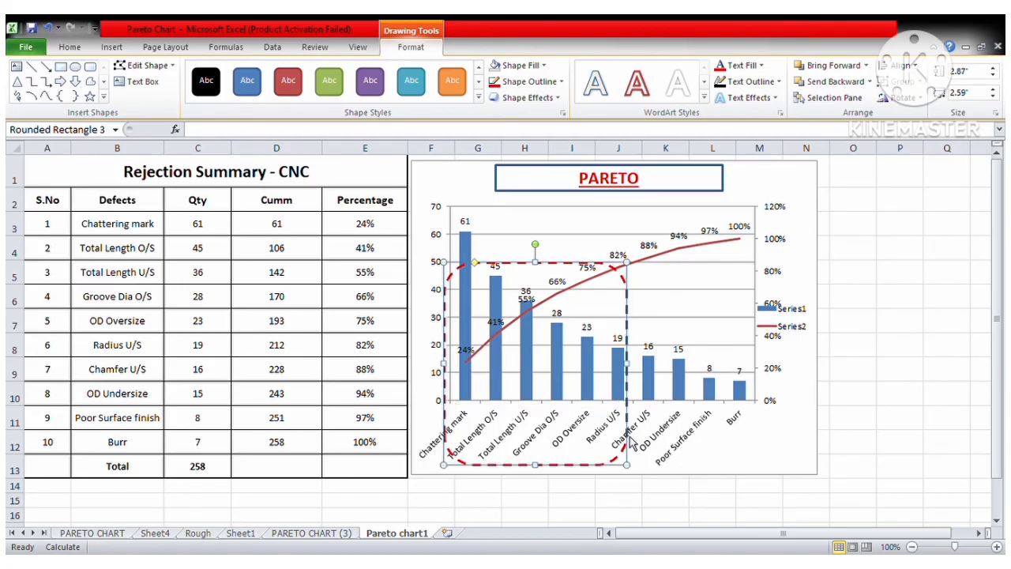
Rotate the defect names on the horizontal axis to vertical text and select the chart's plot area
click(692, 448)
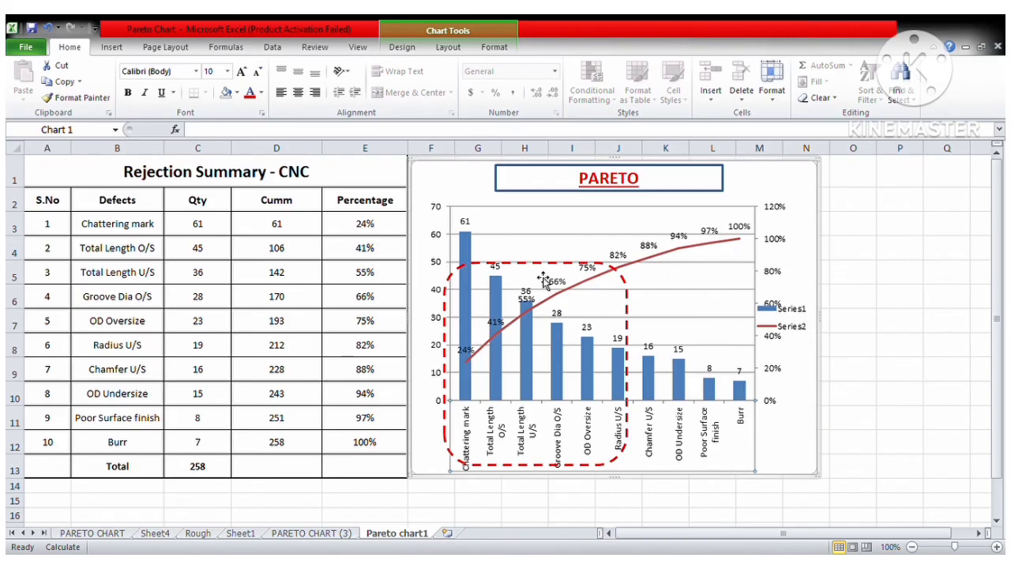
click(553, 274)
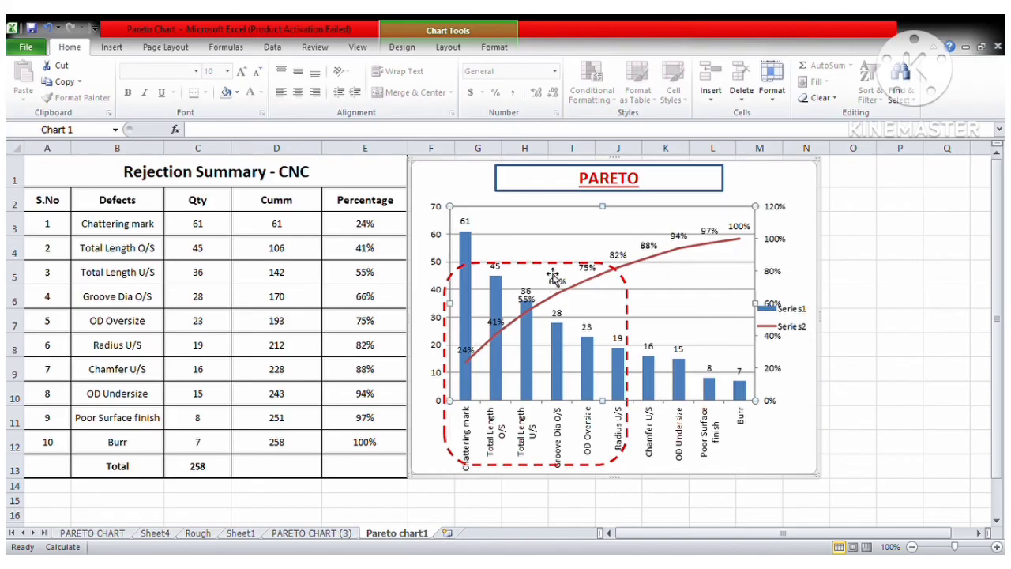